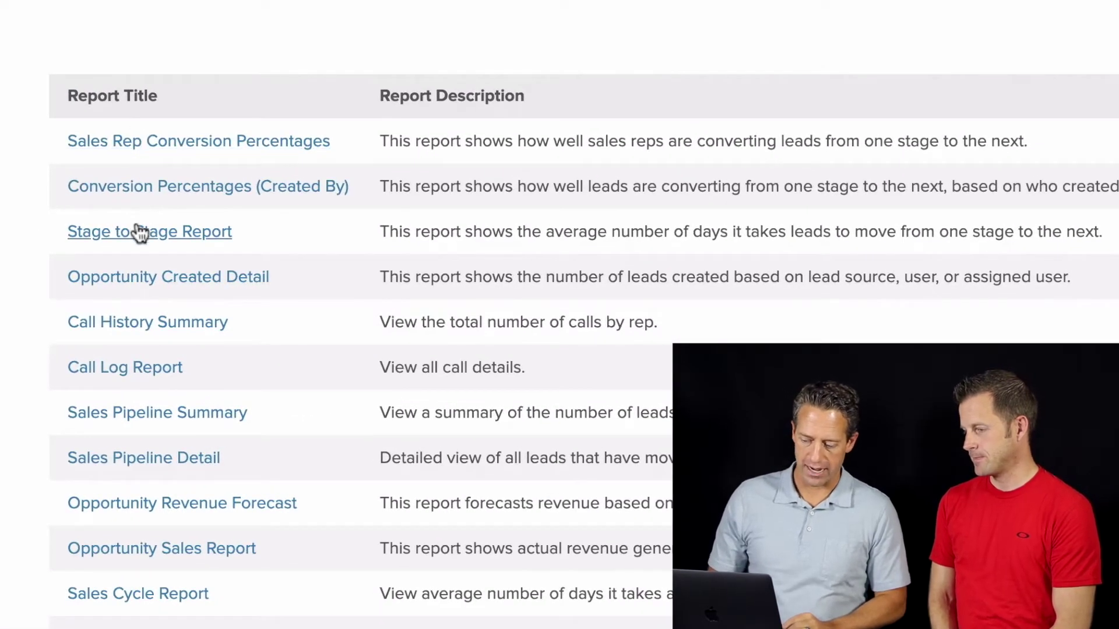
# Open the Stage to Stage Report and start a new search from stage New Lead to stage ATC 1.
pyautogui.click(139, 233)
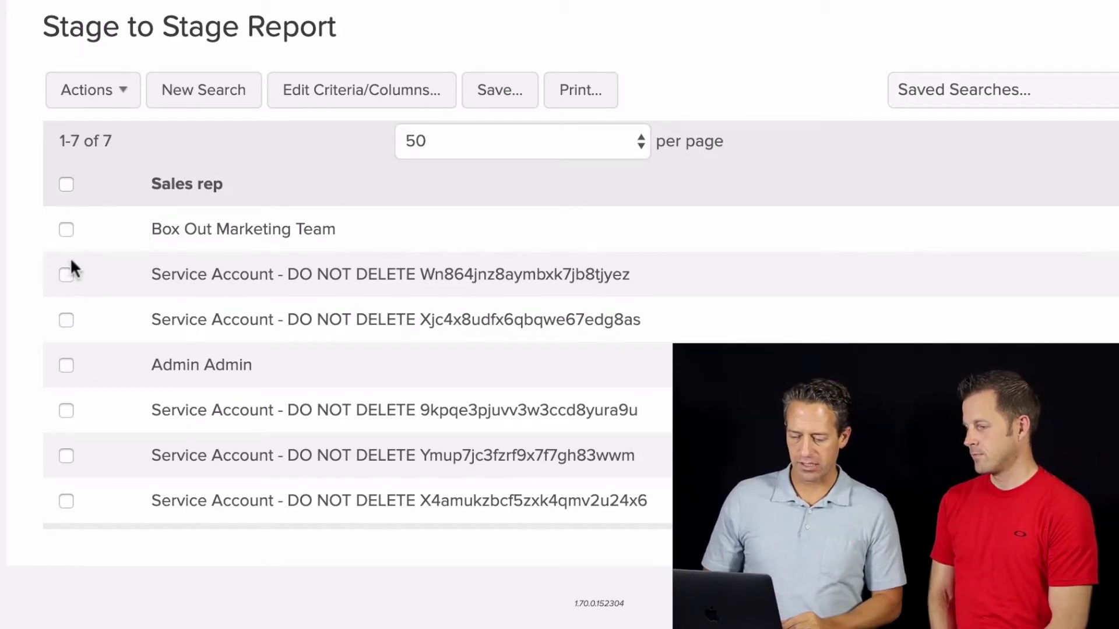
pyautogui.click(187, 94)
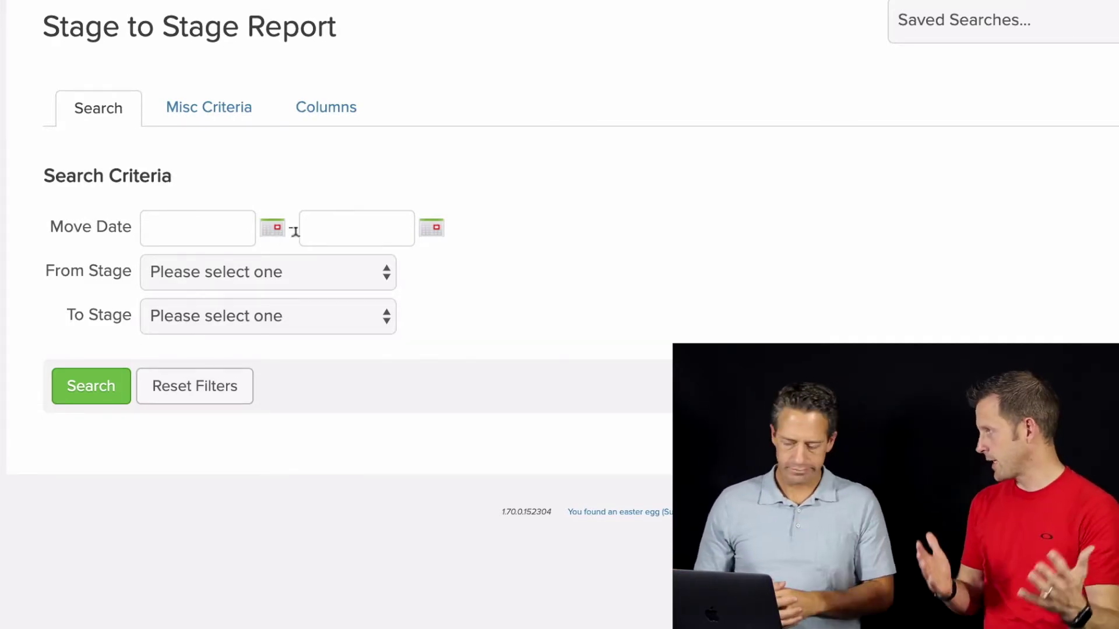
pyautogui.click(146, 276)
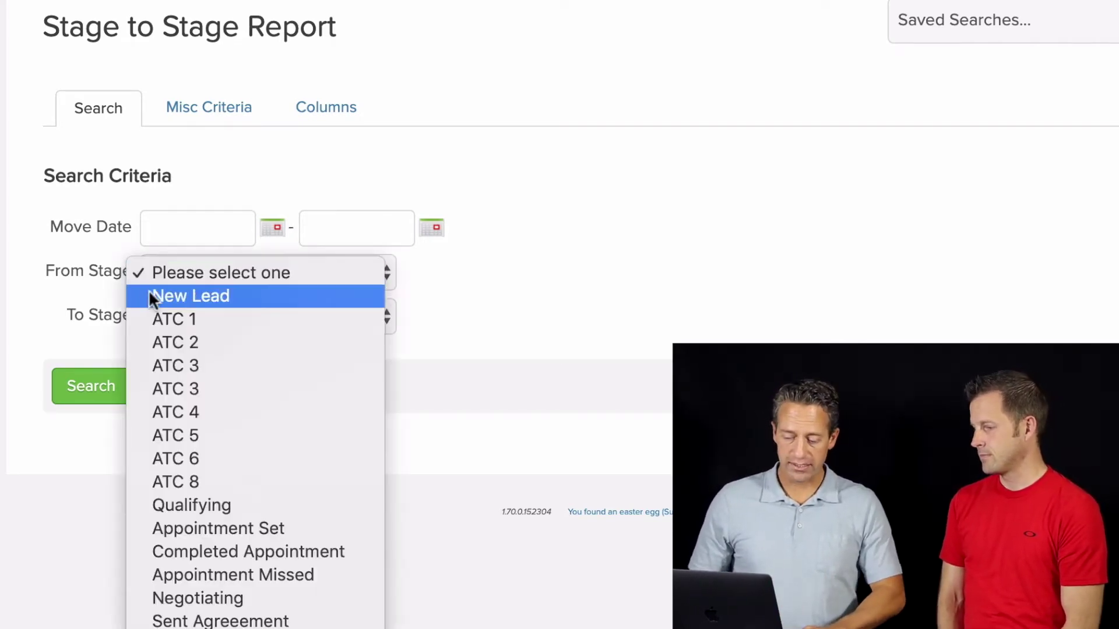
pyautogui.click(149, 293)
pyautogui.click(163, 316)
pyautogui.click(180, 362)
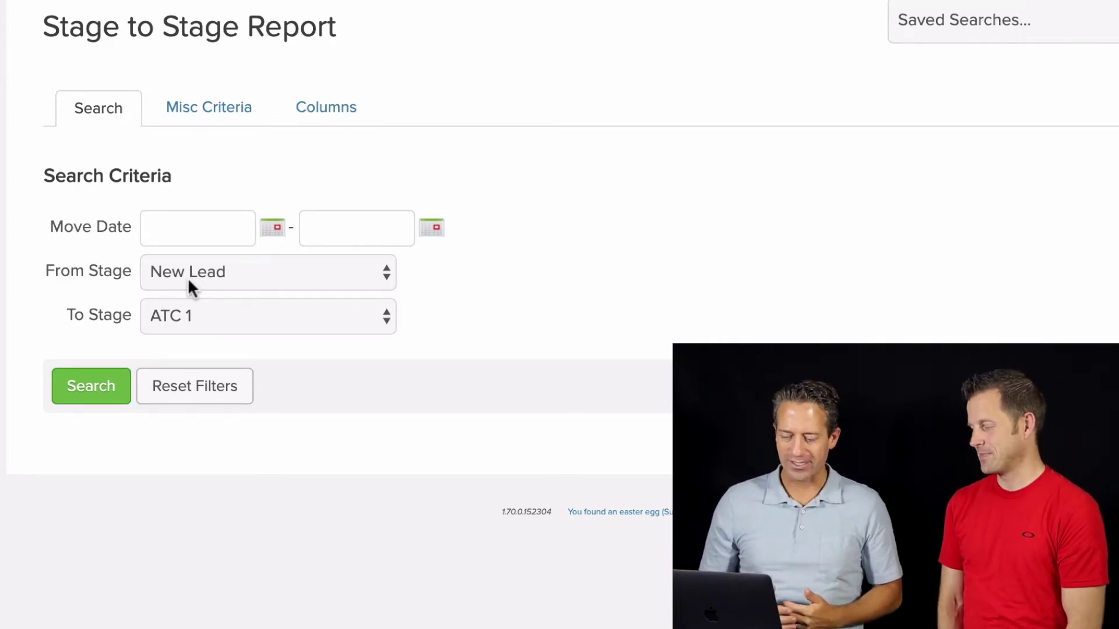
# Set the move date range to 05-05-2015 through 11-05-2019 and run the search.
pyautogui.click(196, 222)
pyautogui.press('t')
pyautogui.hotkey('shift', 'm')
pyautogui.hotkey('shift', 'm')
pyautogui.hotkey('shift', 'm')
pyautogui.hotkey('shift', 'm')
pyautogui.hotkey('shift', 'm')
pyautogui.hotkey('shift', 'm')
pyautogui.hotkey('shift', 'y')
pyautogui.hotkey('shift', 'y')
pyautogui.hotkey('shift', 'y')
pyautogui.hotkey('shift', 'y')
pyautogui.click(327, 224)
pyautogui.press('t')
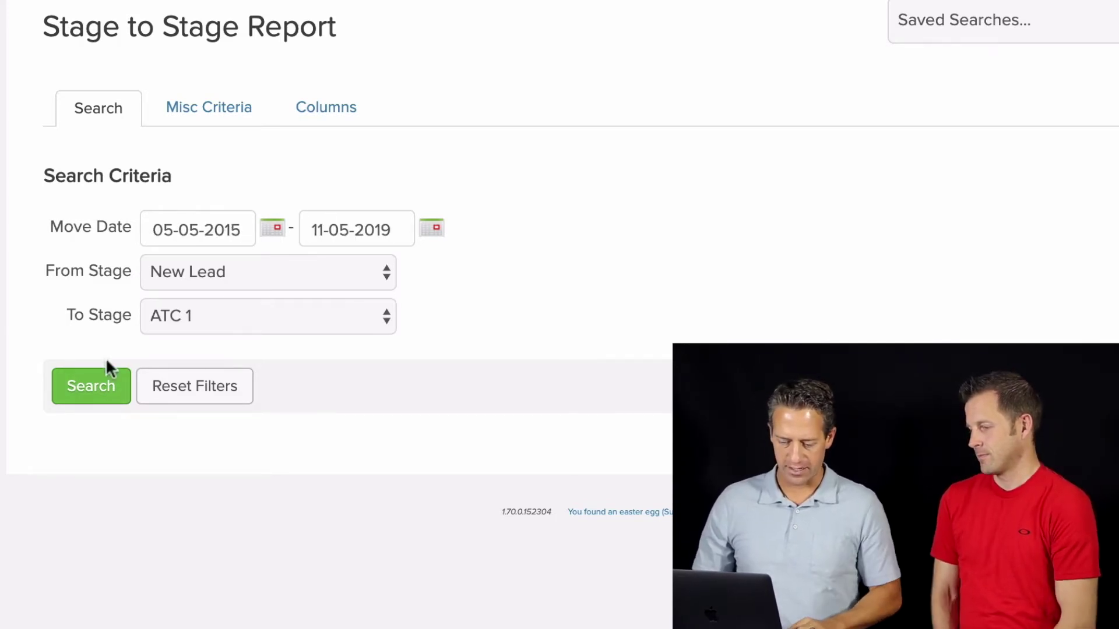
pyautogui.click(75, 386)
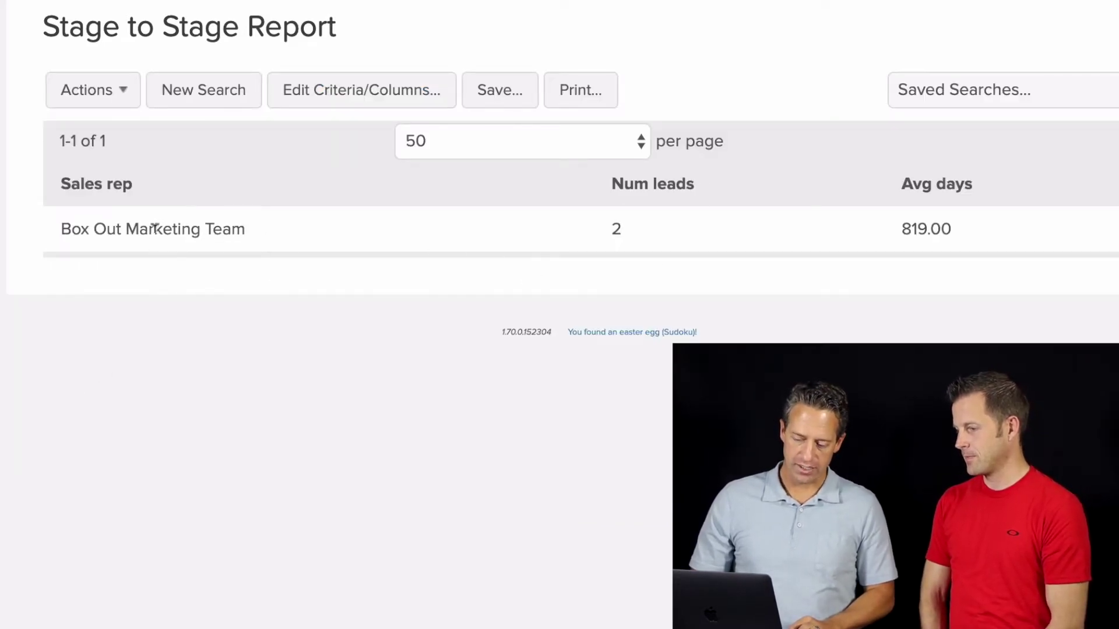
# Examine the sales rep and average days in the Stage to Stage results.
pyautogui.tripleClick(155, 227)
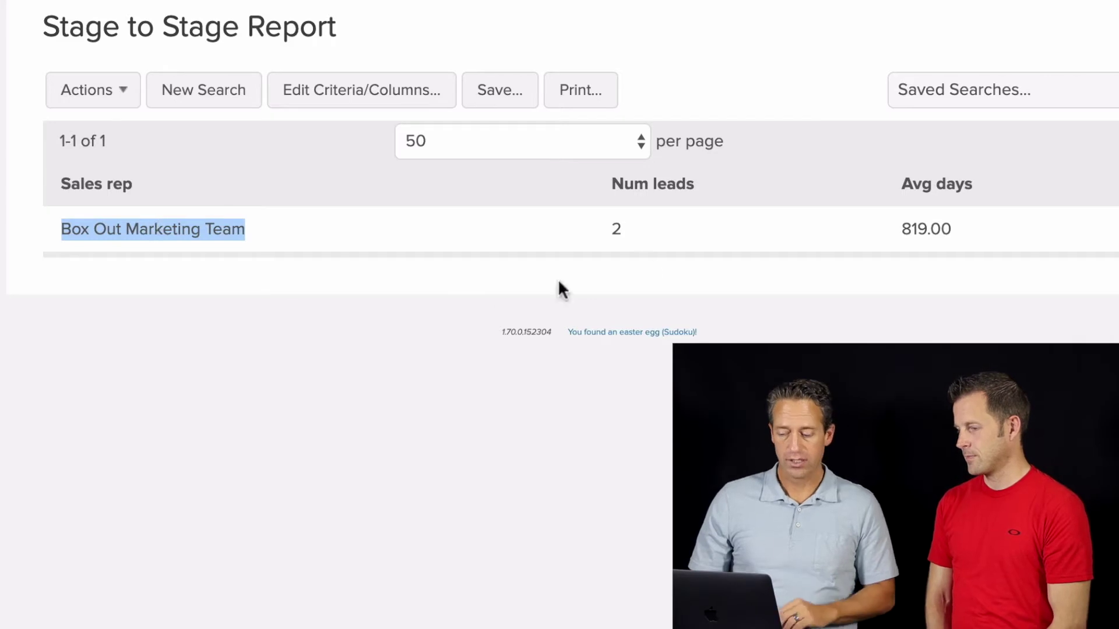
pyautogui.click(919, 227)
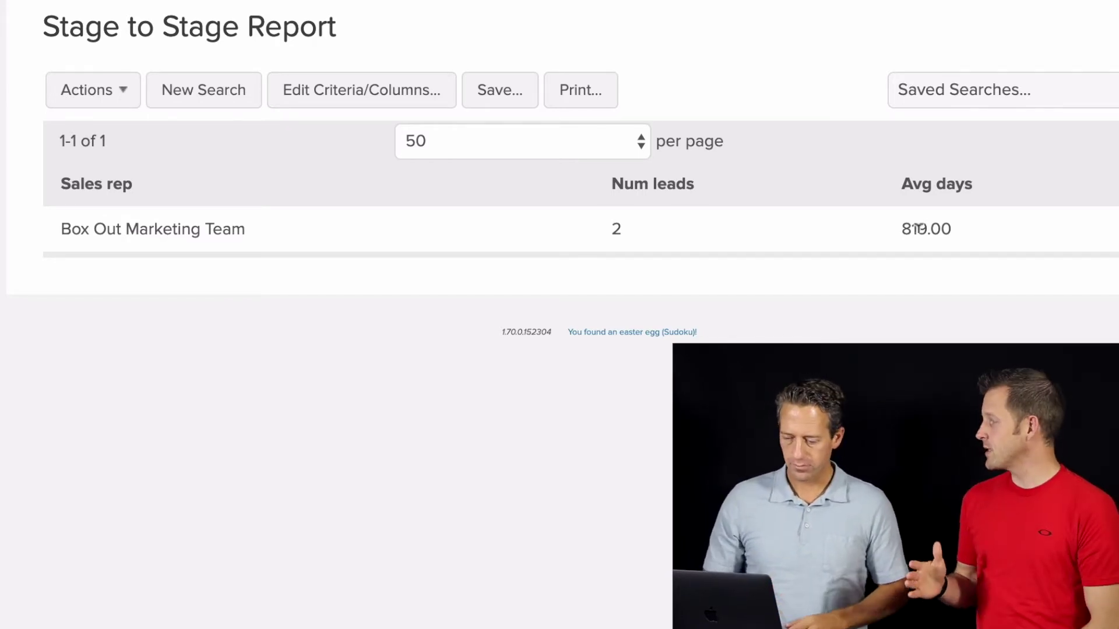
pyautogui.moveTo(29, 2)
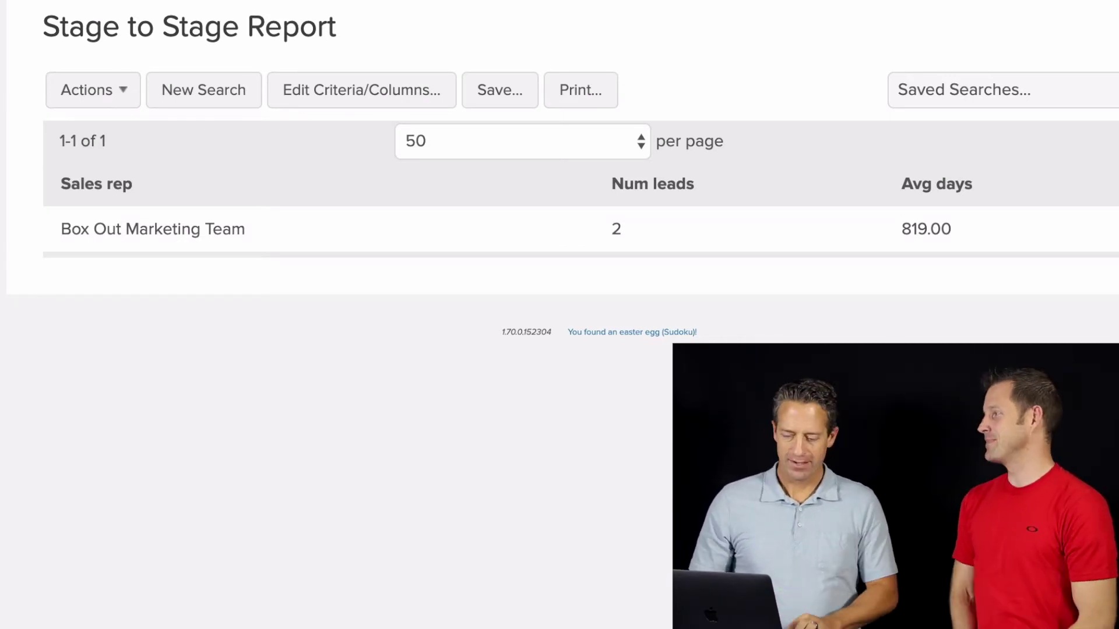
# Edit the report criteria to cover moves from New Lead to Closed and apply them.
pyautogui.click(310, 94)
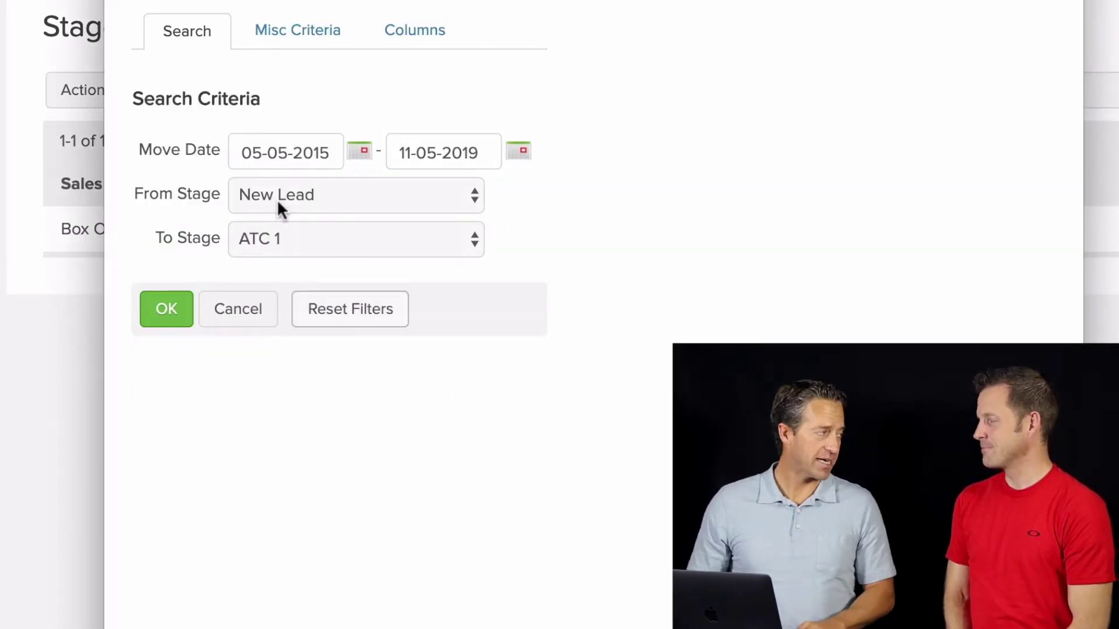
pyautogui.click(277, 198)
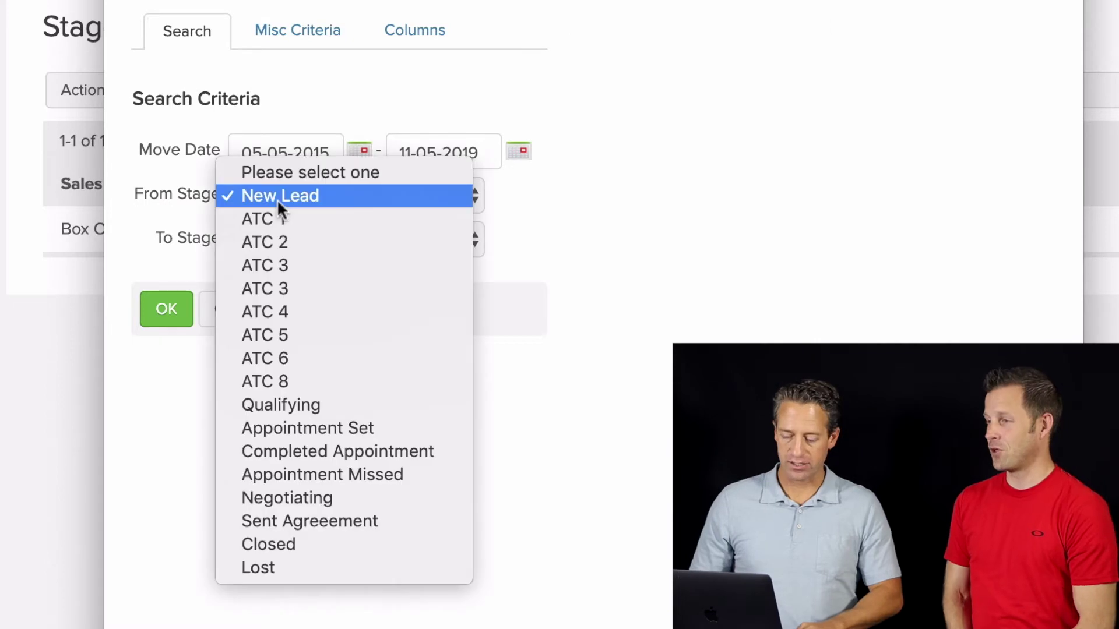
pyautogui.click(306, 543)
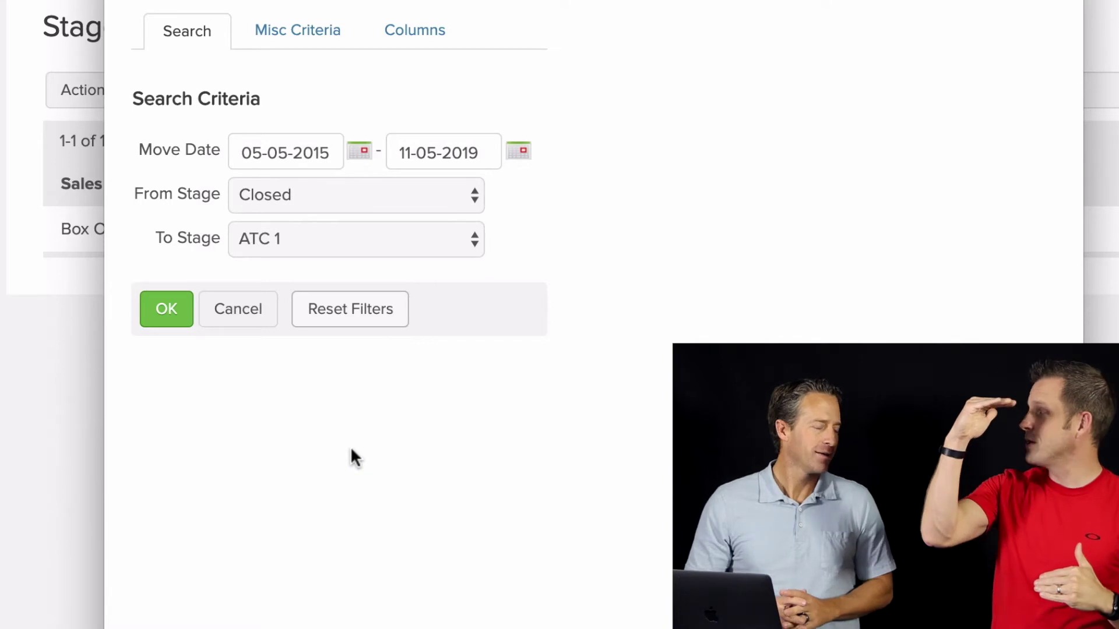
pyautogui.click(303, 194)
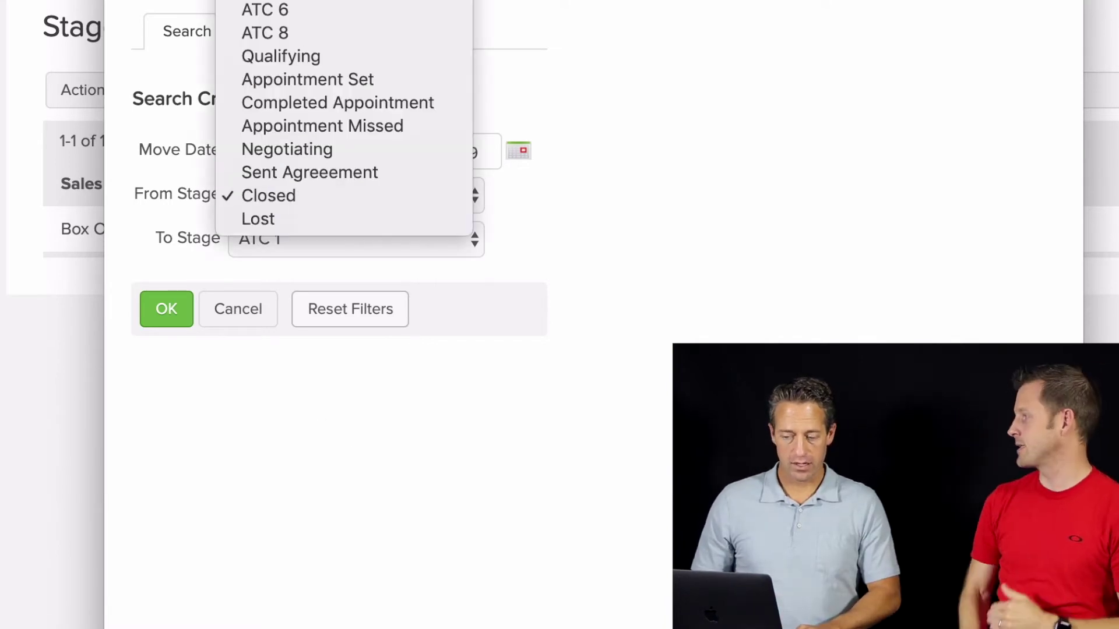
pyautogui.click(291, 1)
pyautogui.click(280, 236)
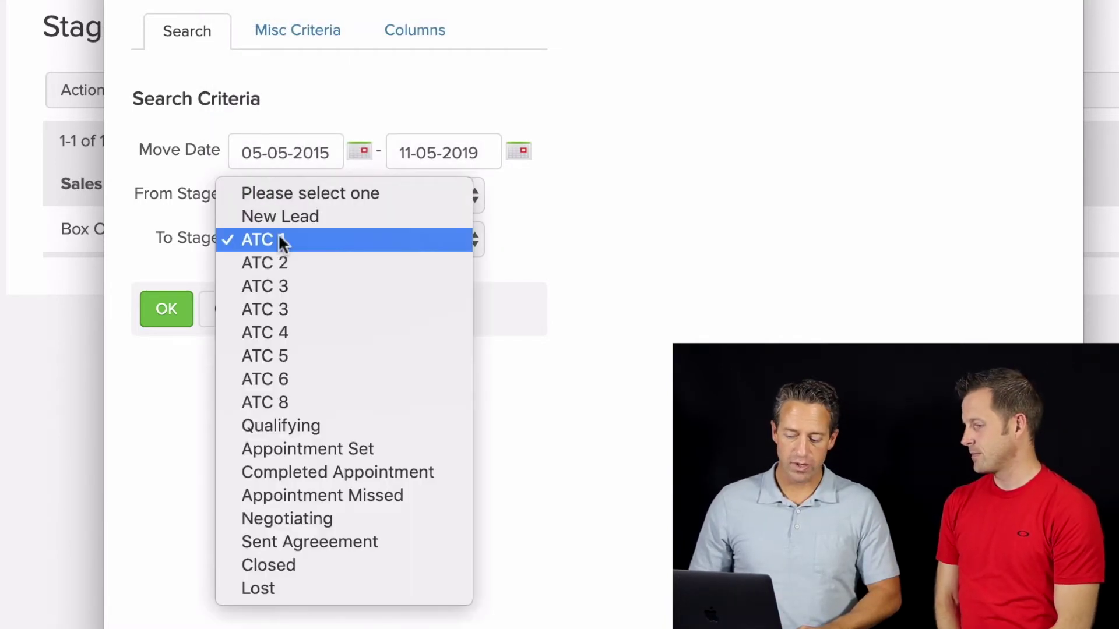
pyautogui.click(296, 563)
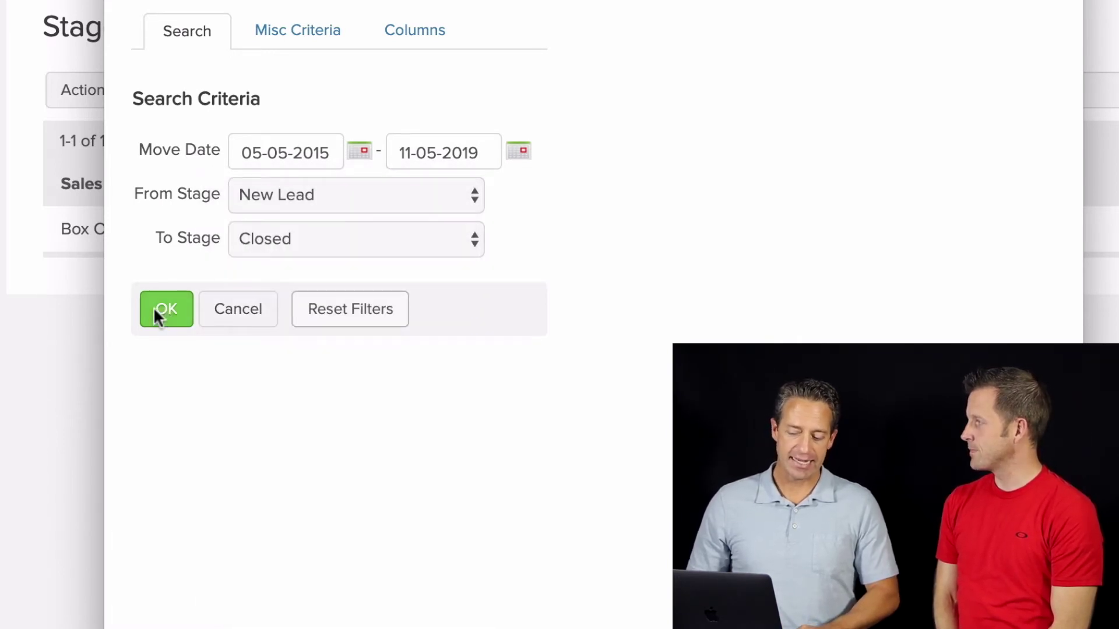
pyautogui.click(154, 308)
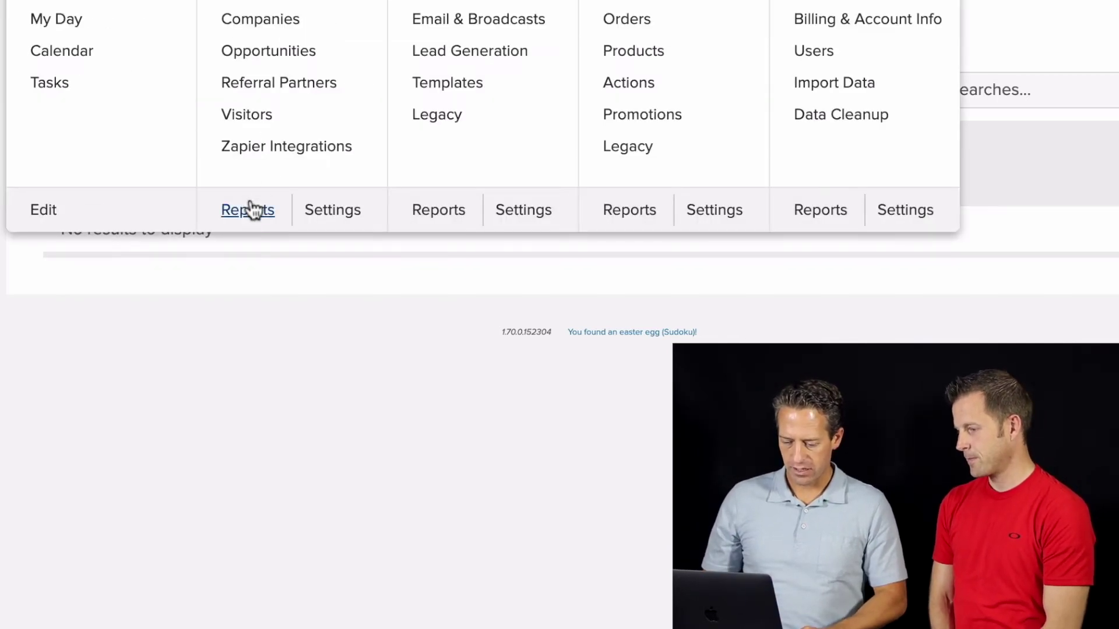
# Open the Sales Cycle Report from the CRM sales reports.
pyautogui.click(249, 209)
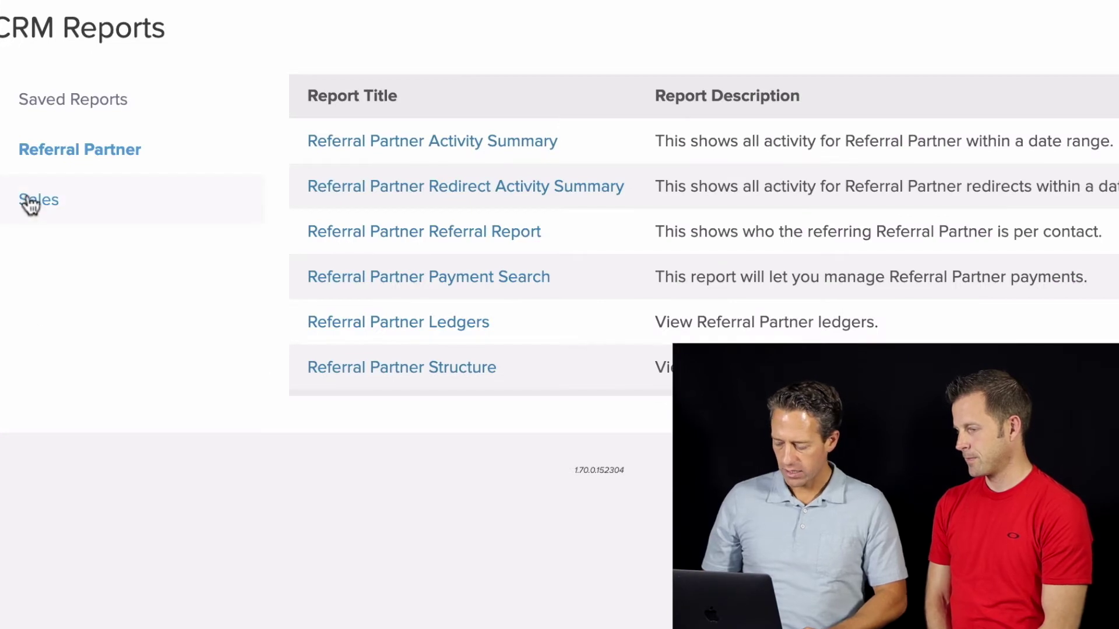
pyautogui.click(30, 202)
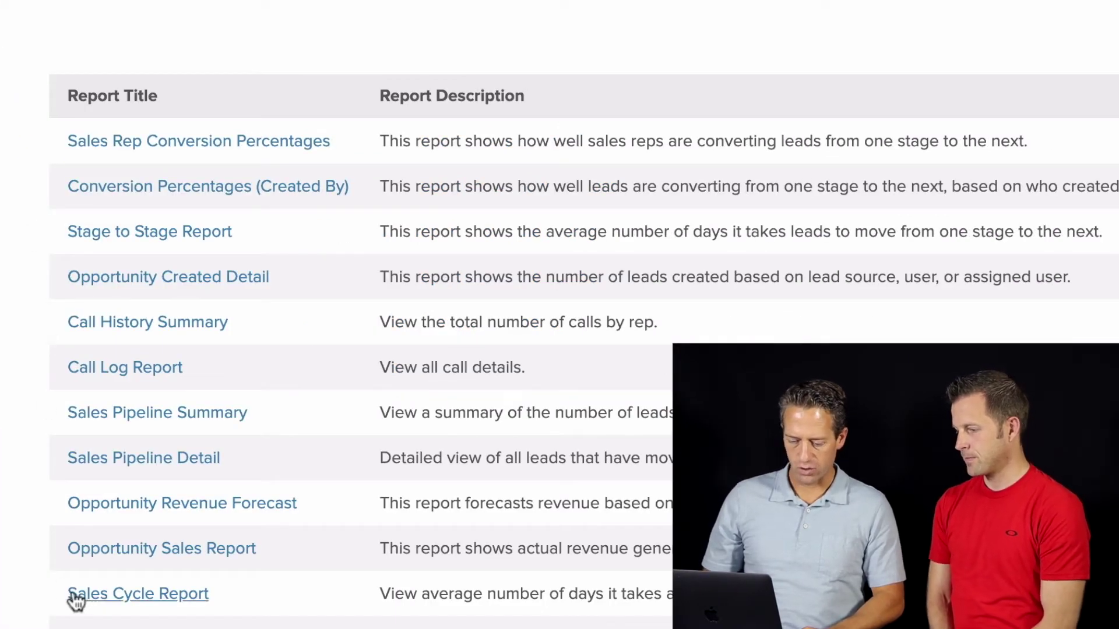
pyautogui.click(119, 592)
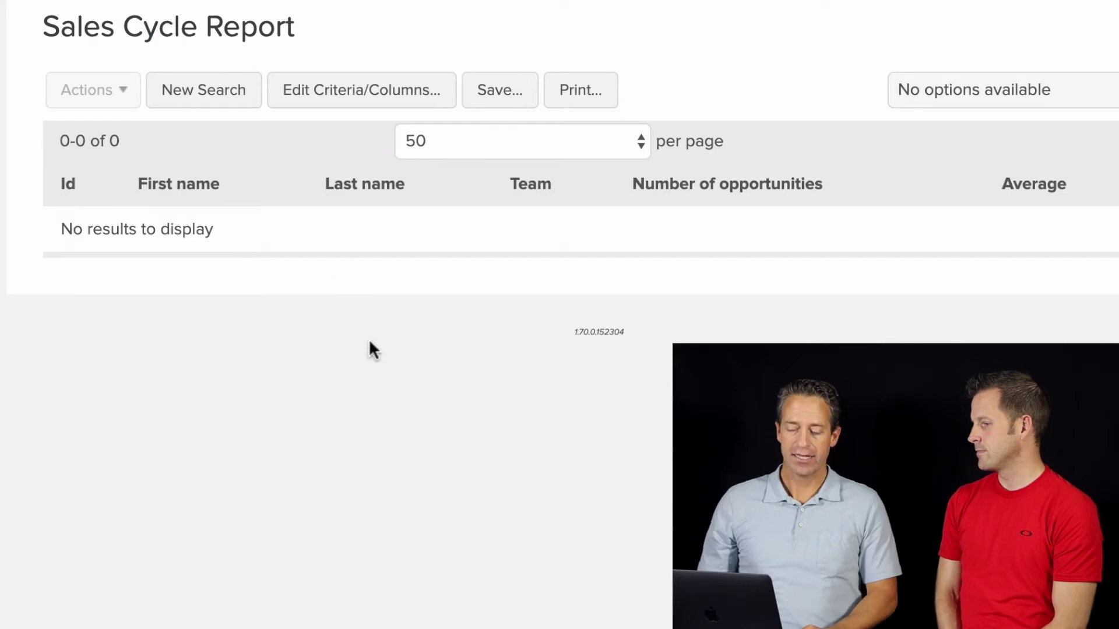
# Run a new Sales Cycle search with the close date range starting 11-01-2016, after checking the available columns.
pyautogui.click(220, 97)
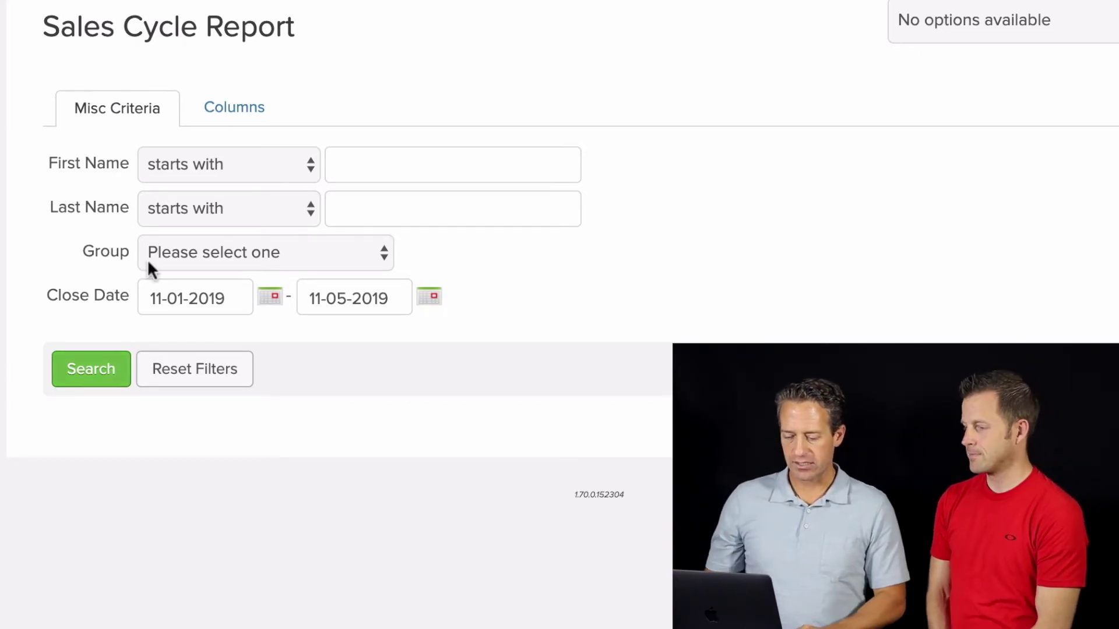
pyautogui.click(229, 108)
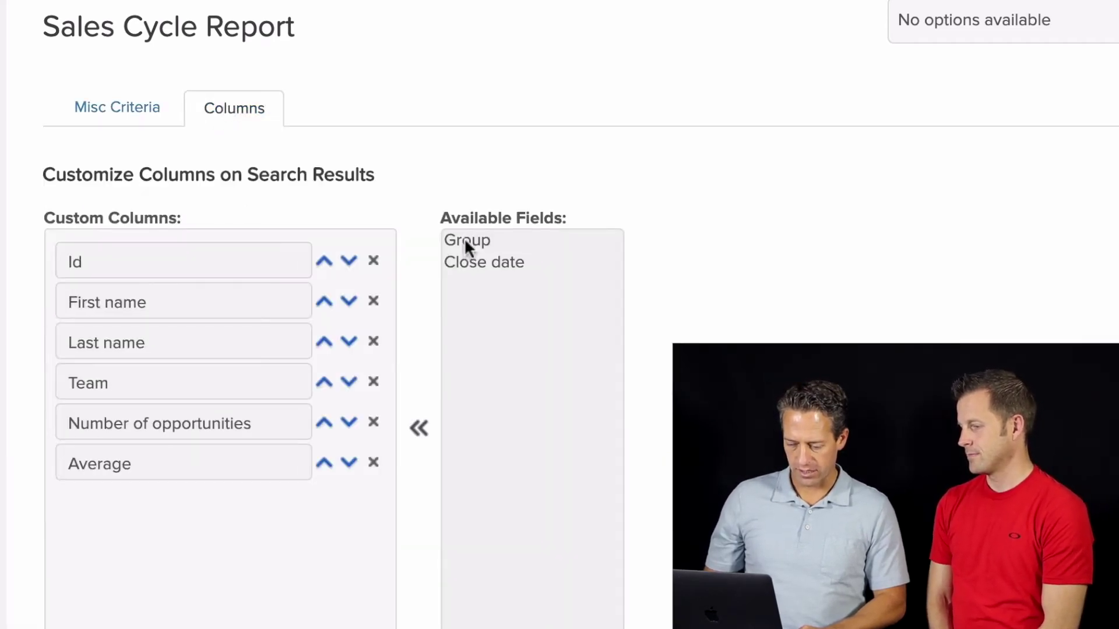
pyautogui.click(98, 112)
pyautogui.click(166, 300)
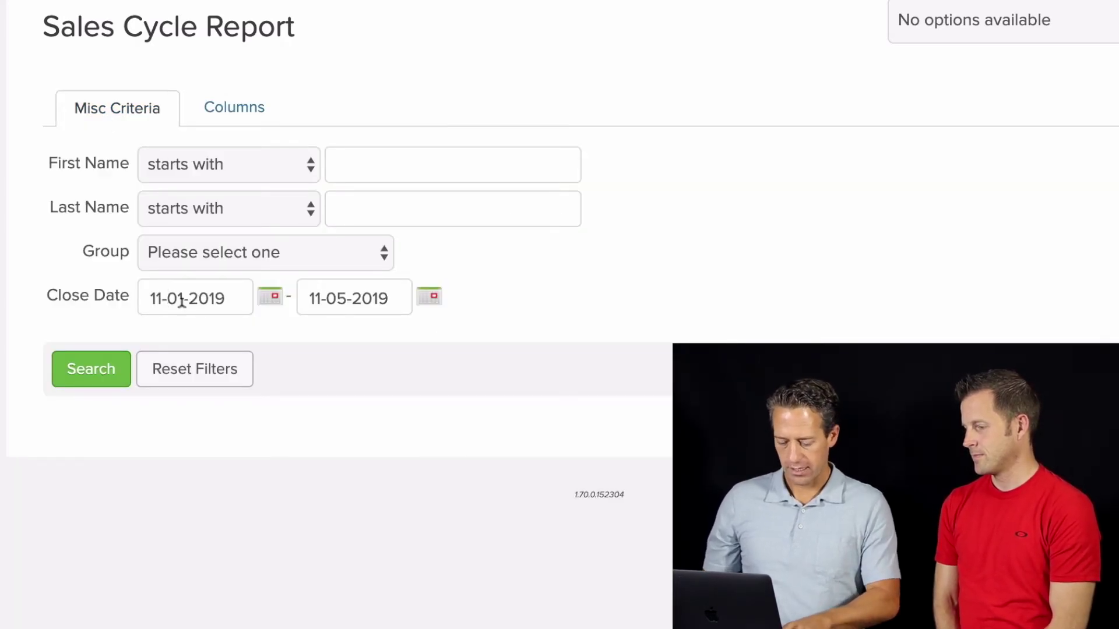
pyautogui.press('End')
pyautogui.press('BackSpace')
pyautogui.write('4')
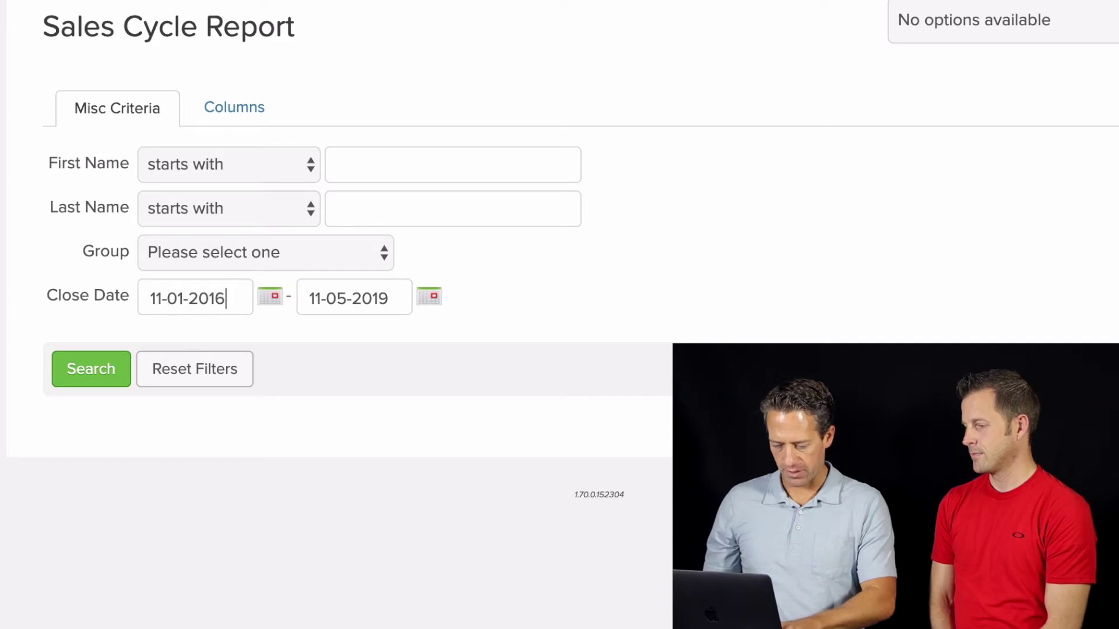
pyautogui.click(91, 370)
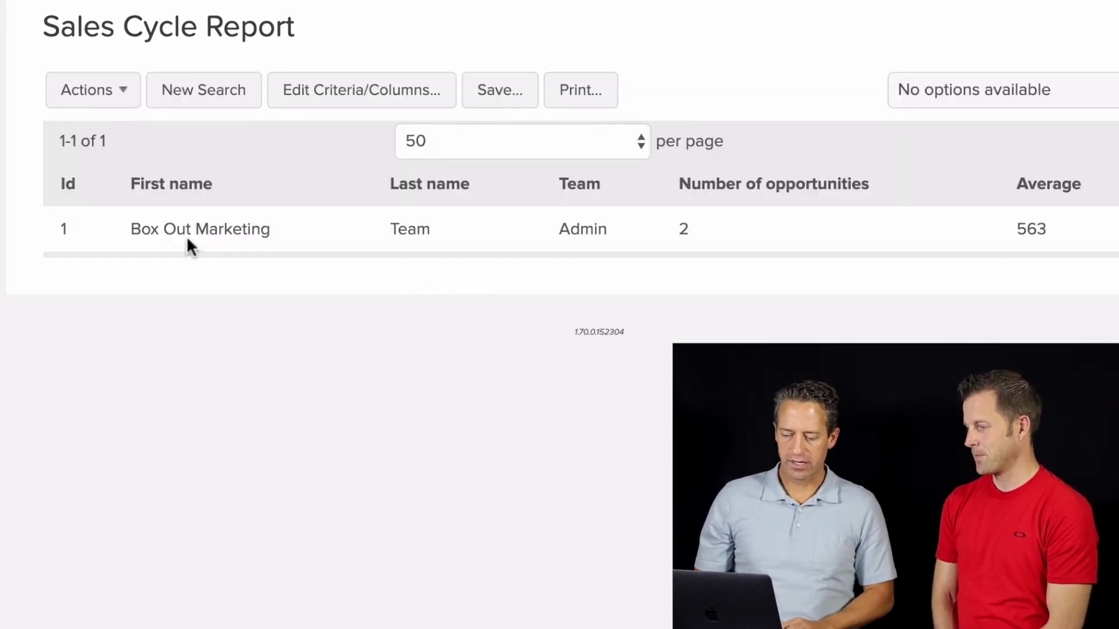
# Examine the rep, team, number of opportunities and average in the Sales Cycle results.
pyautogui.tripleClick(149, 230)
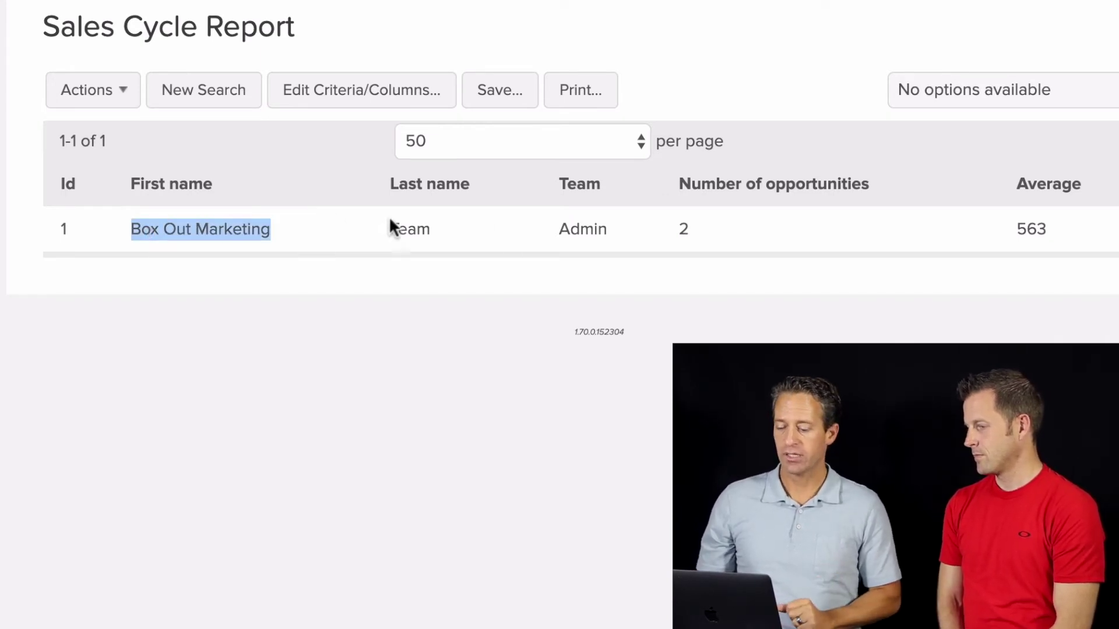
pyautogui.doubleClick(582, 228)
pyautogui.doubleClick(671, 229)
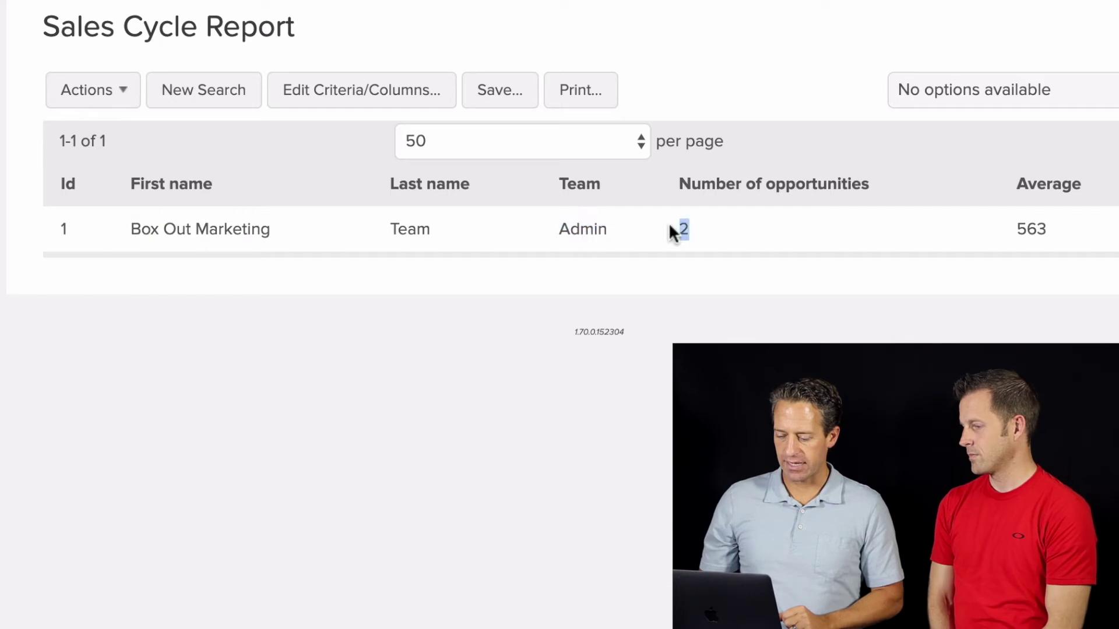
pyautogui.doubleClick(1021, 232)
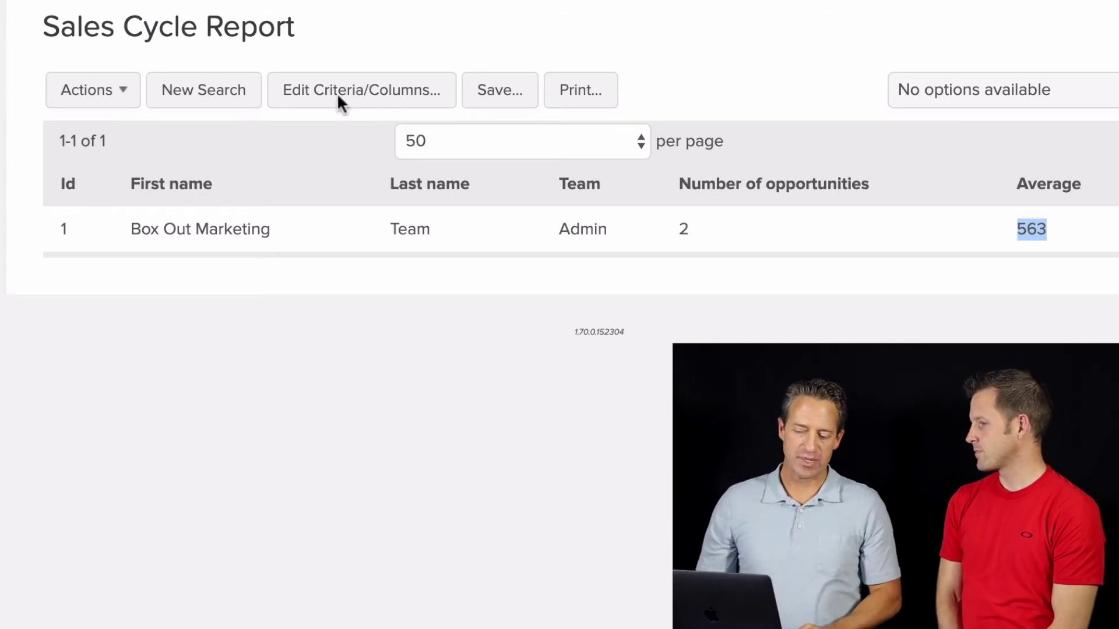
# Open the Opportunity Defaults in the CRM settings and check the win and loss stages.
pyautogui.moveTo(35, 1)
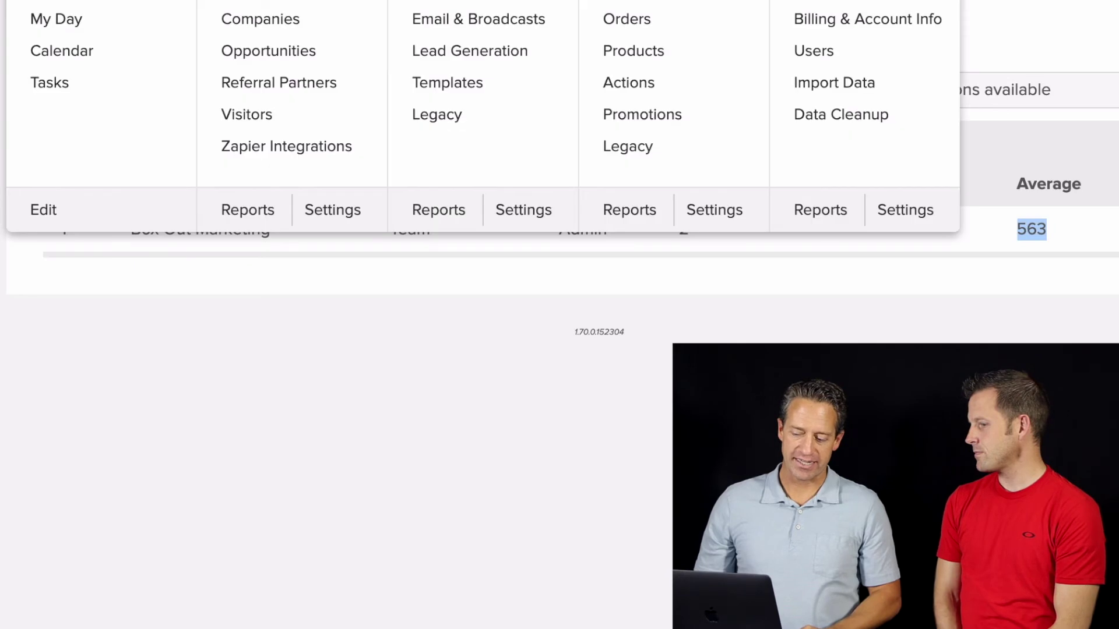
pyautogui.click(335, 217)
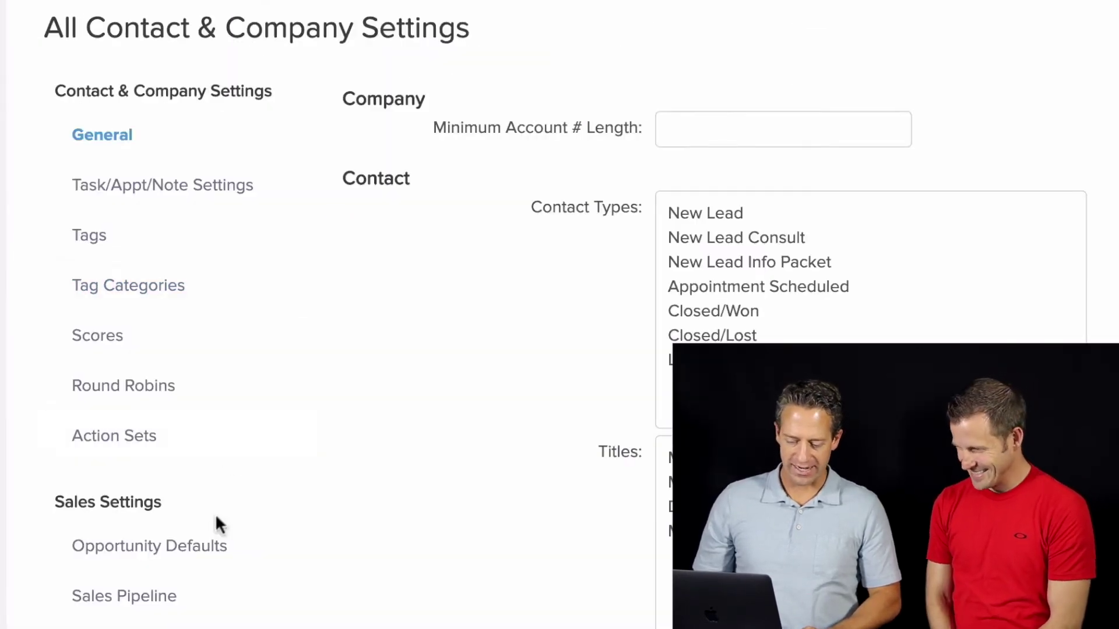
pyautogui.click(201, 546)
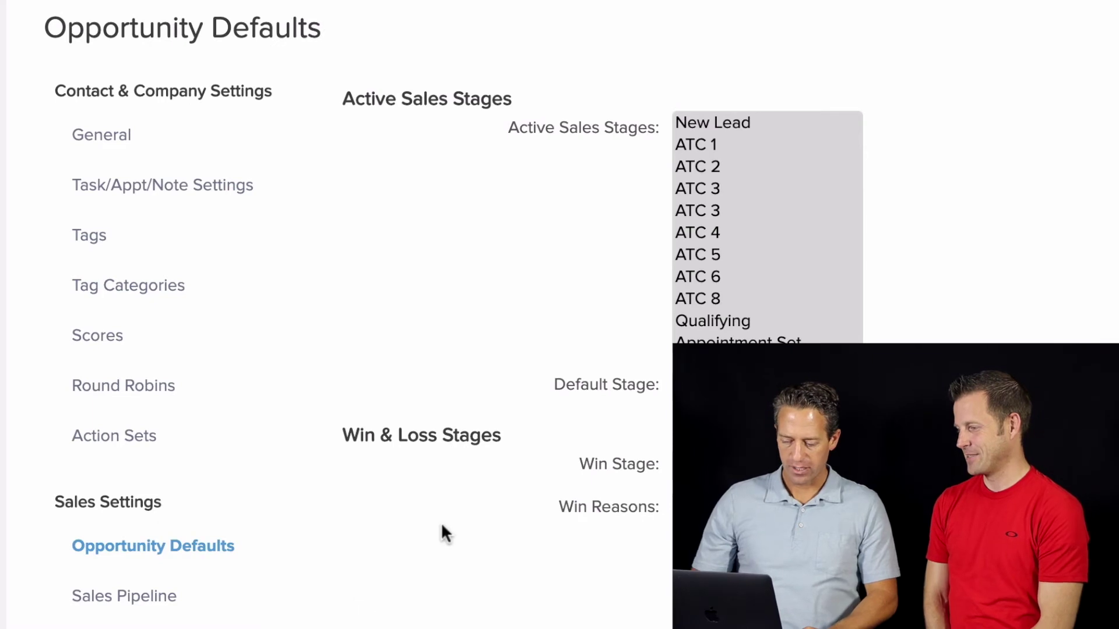
pyautogui.scroll(-6, 442, 525)
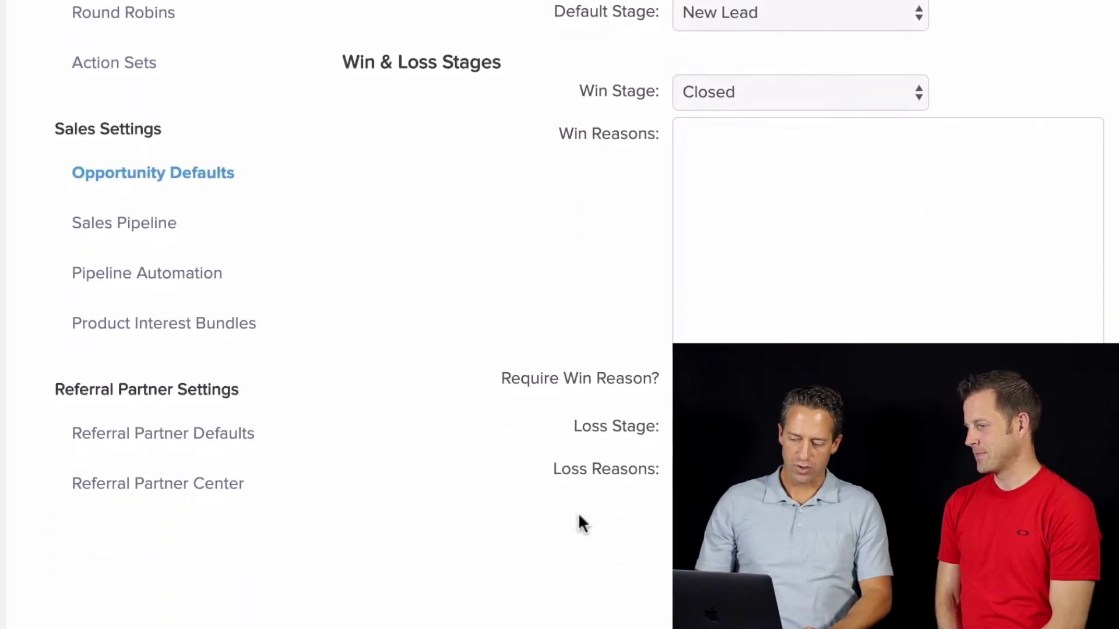
pyautogui.scroll(-2, 542, 577)
pyautogui.scroll(2, 540, 576)
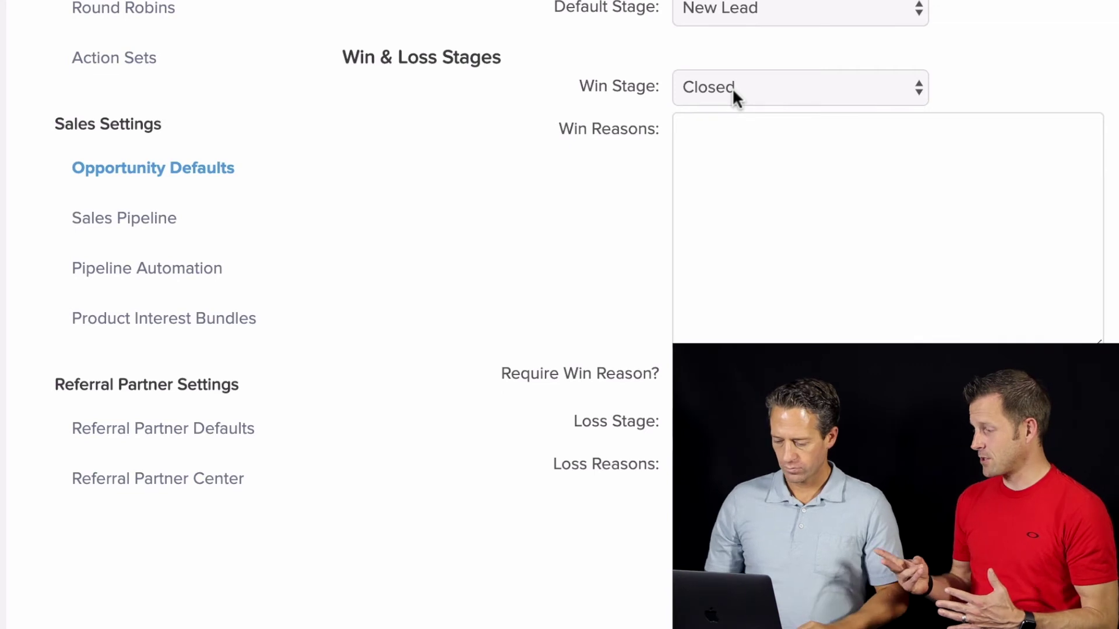
pyautogui.scroll(6, 9, 181)
# Open the Sales Pipeline Summary from the CRM sales reports and review the figures for each stage.
pyautogui.moveTo(30, 1)
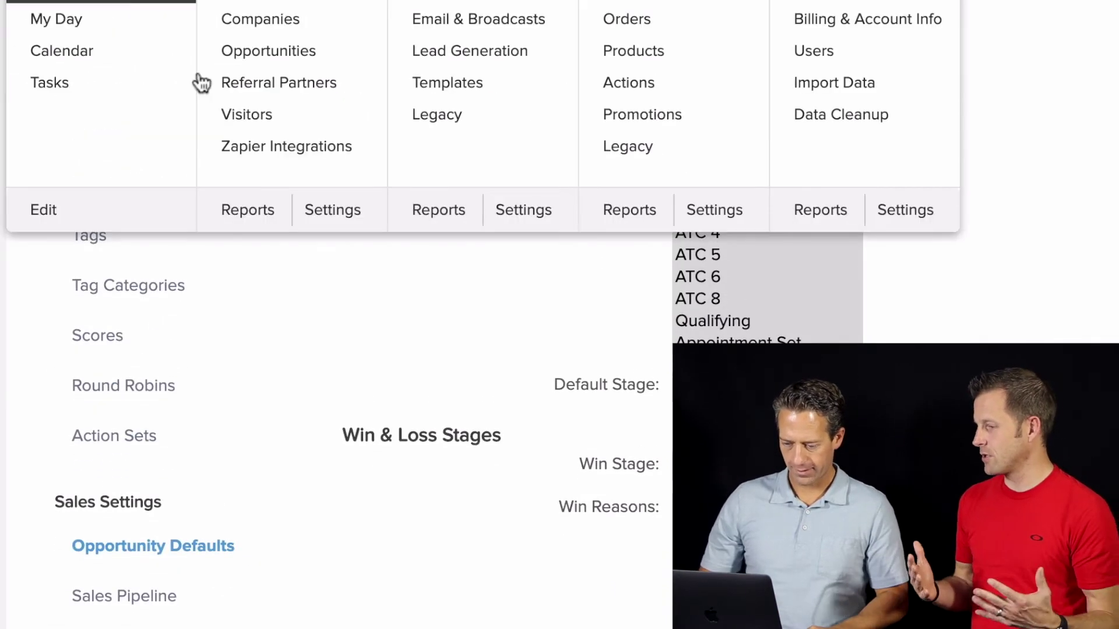
pyautogui.click(250, 211)
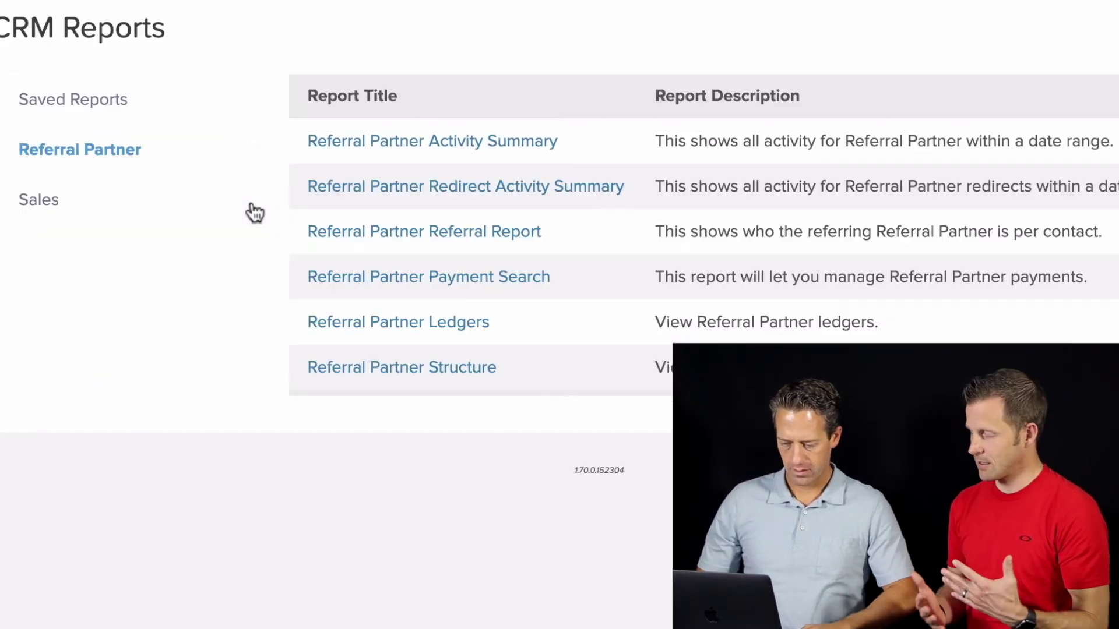
pyautogui.click(75, 218)
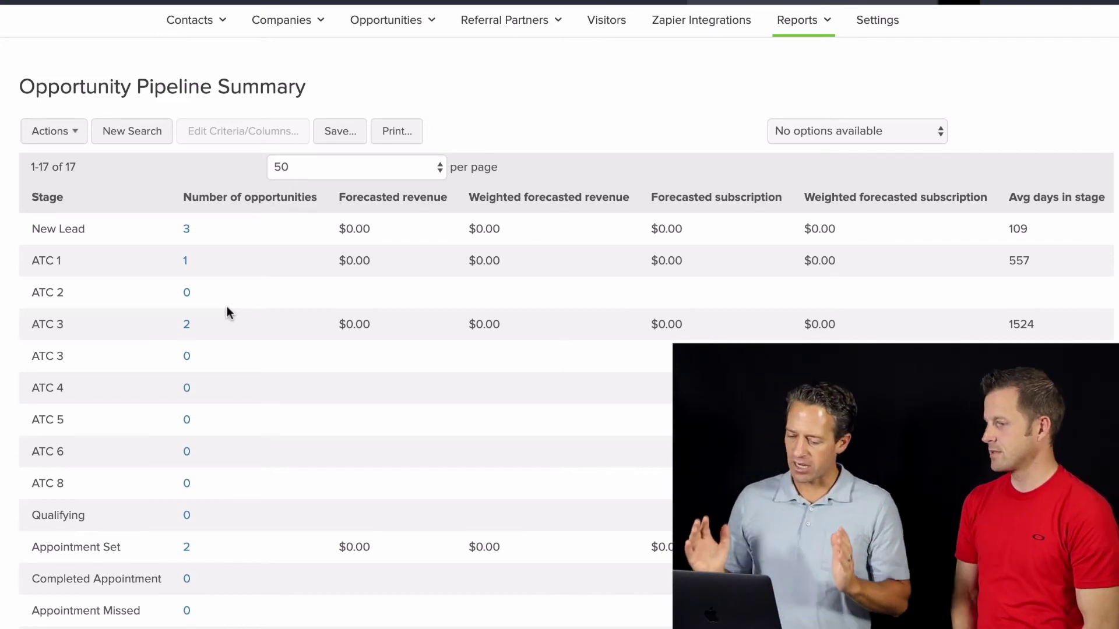
pyautogui.scroll(-5, 228, 313)
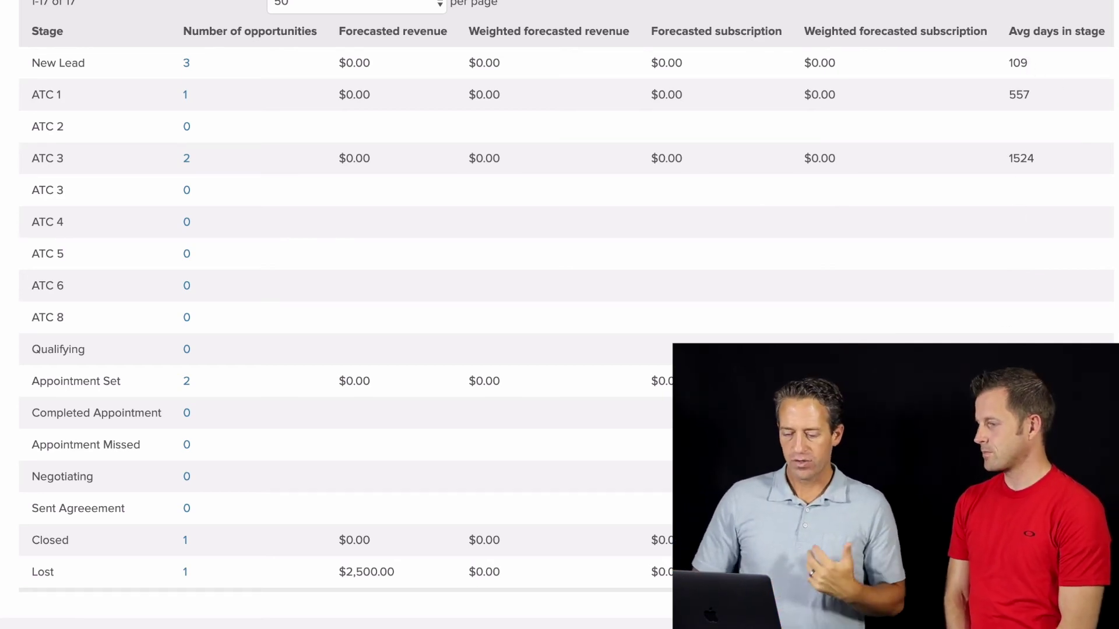
# View the list of opportunities in the New Lead stage, then return to the pipeline summary.
pyautogui.click(185, 64)
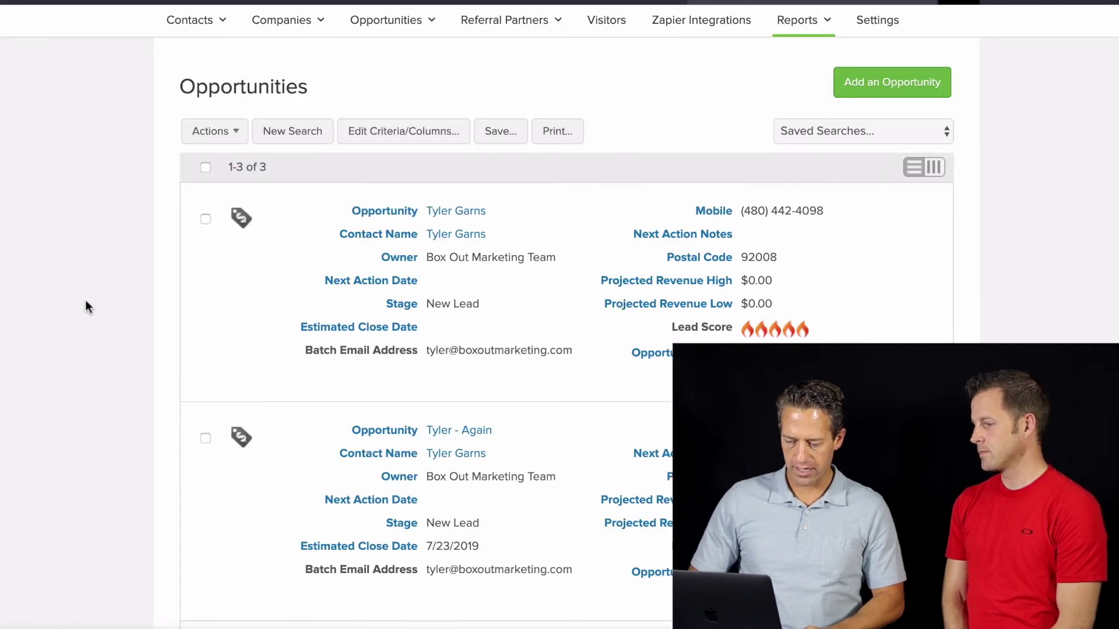
pyautogui.scroll(-5, 76, 290)
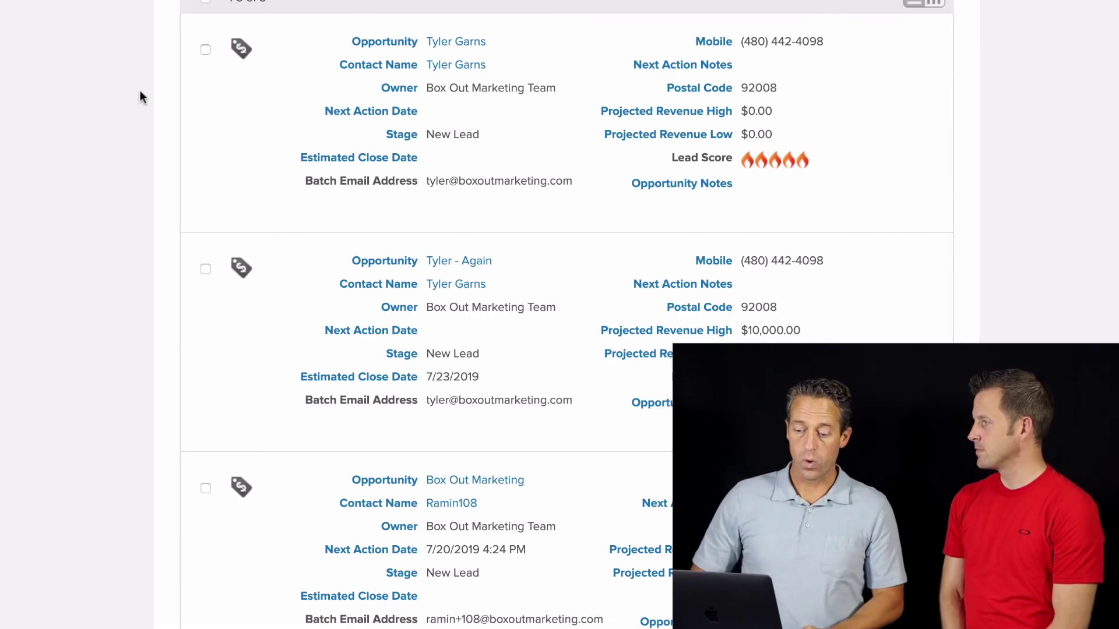
pyautogui.scroll(3, 92, 70)
pyautogui.hotkey('alt', 'Left')
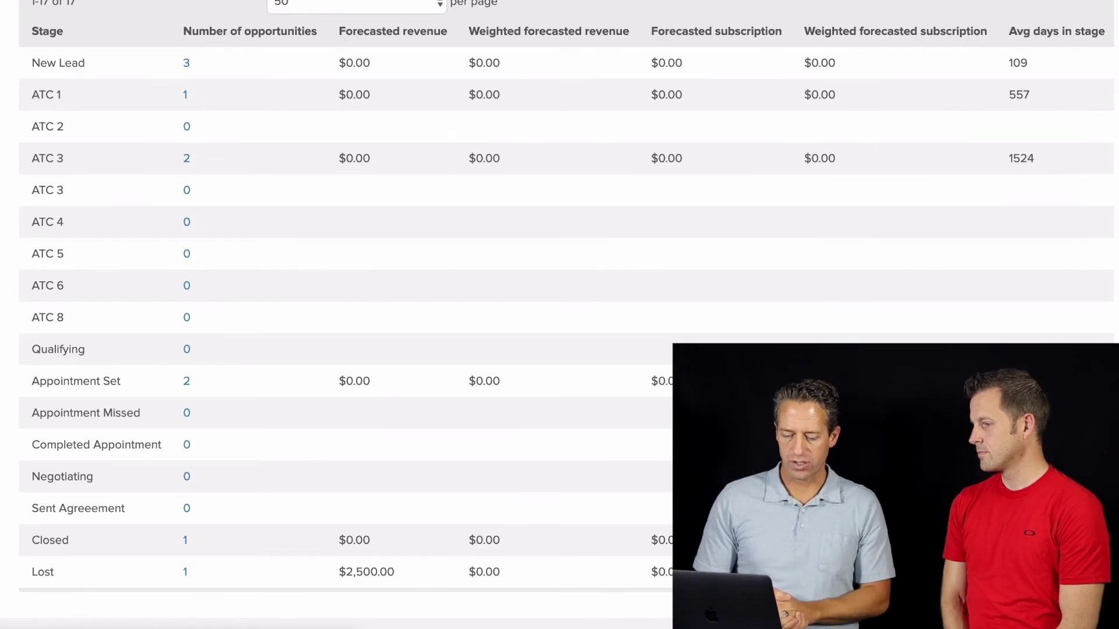